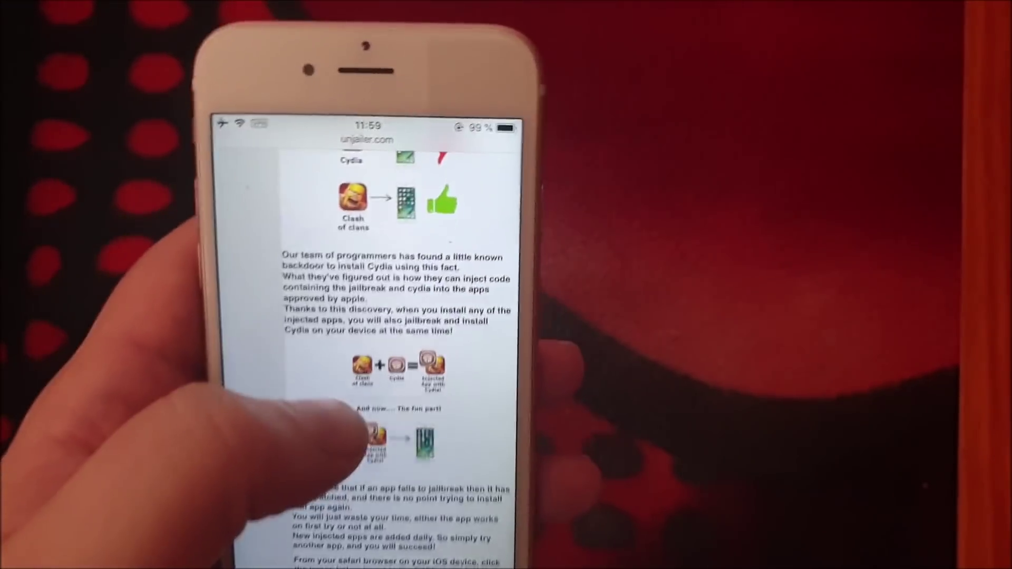
scroll(372, 357, "down", 3)
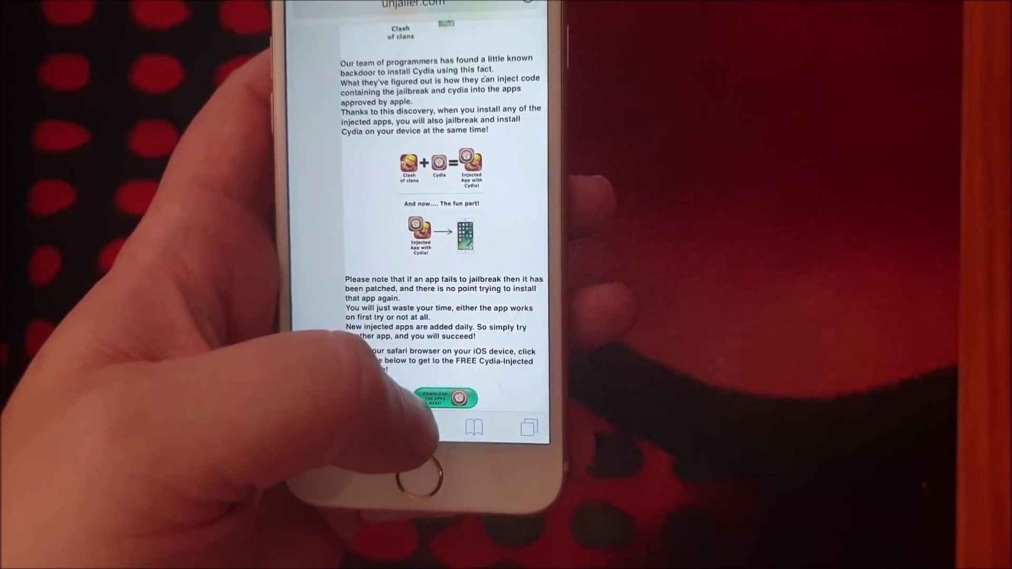
Follow the free Cydia-injected apps link and choose iHeartRadio to download
left_click(443, 394)
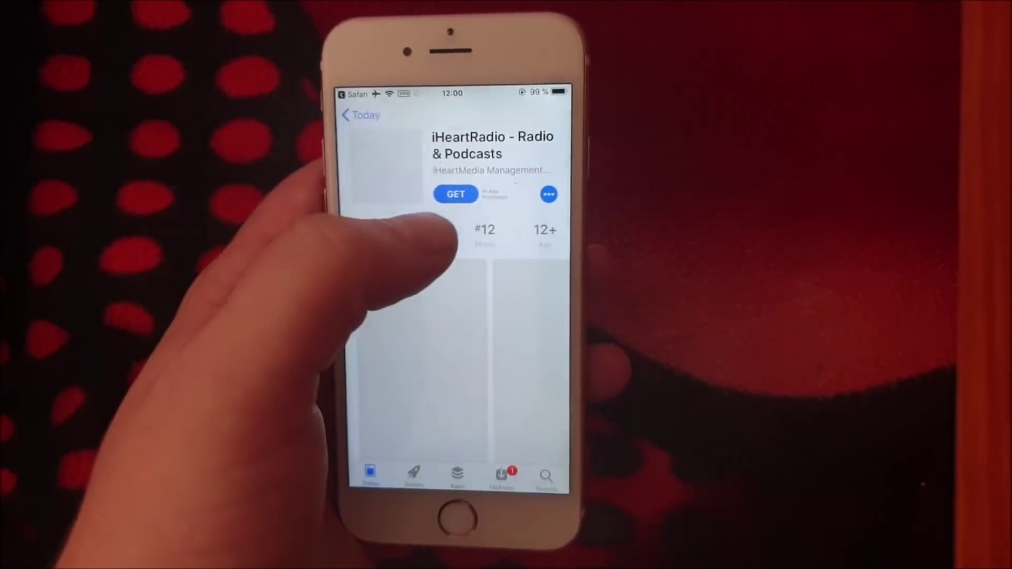
left_click(482, 192)
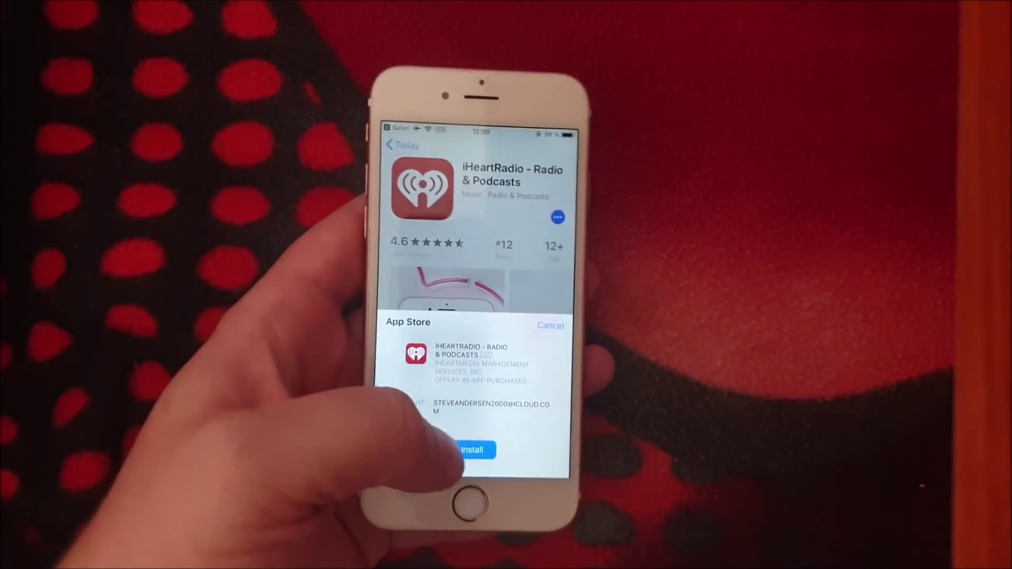
Confirm the iHeartRadio install and go back to the home screen
left_click(469, 451)
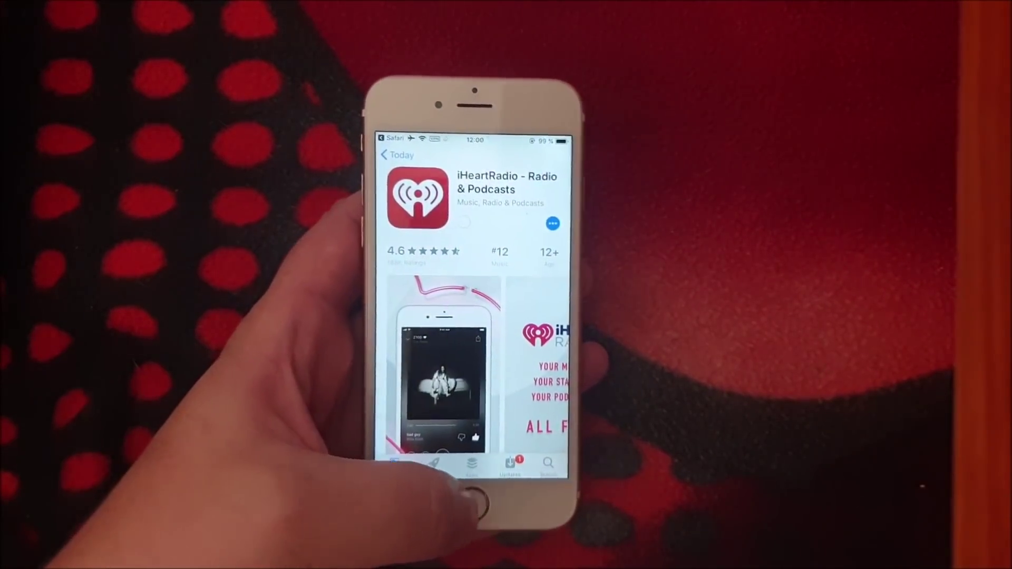
left_click(474, 500)
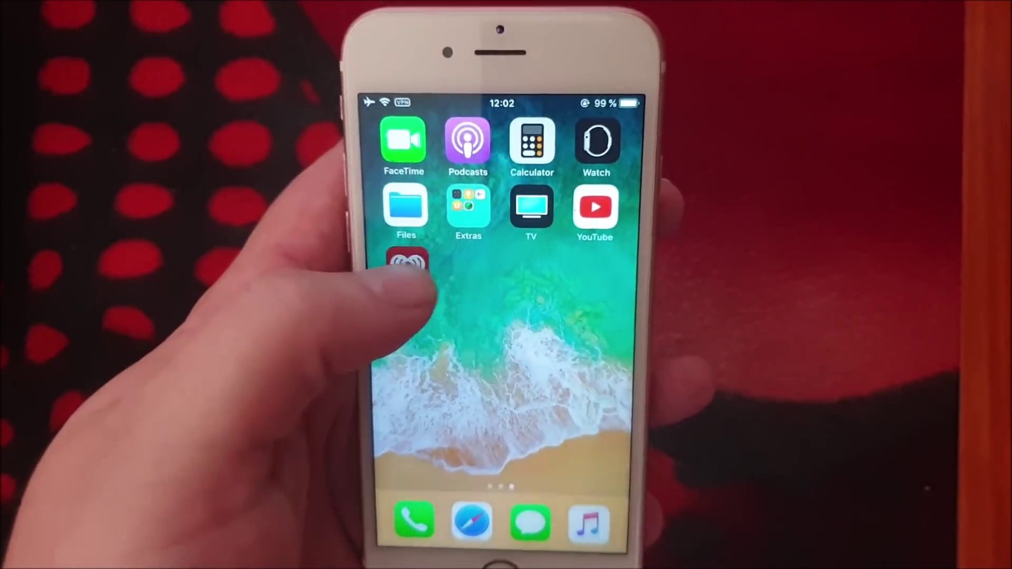
left_click(445, 261)
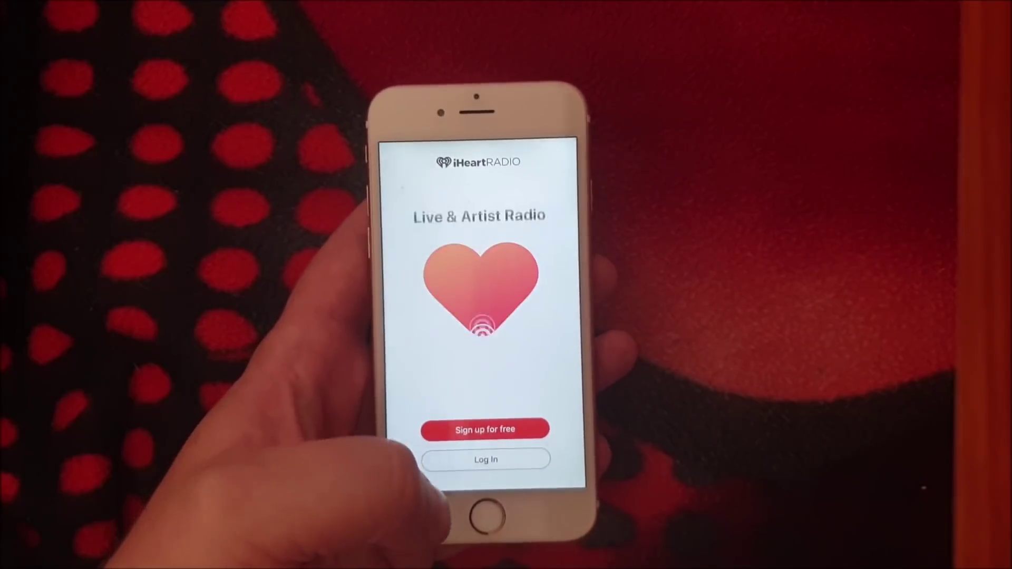
key("super")
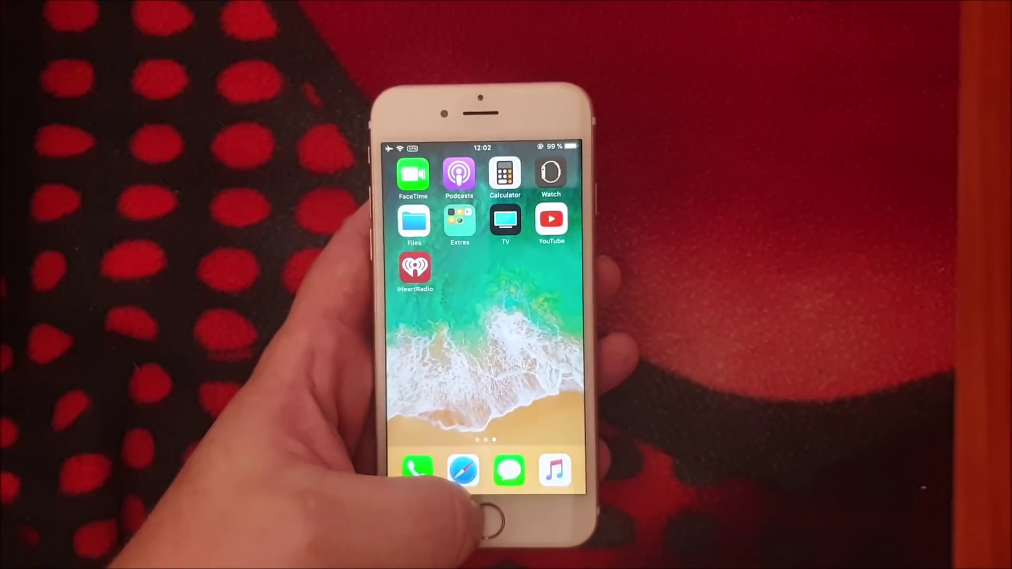
Choose Postmates from the jailbreak injected apps list and open it in the App Store
left_click(462, 472)
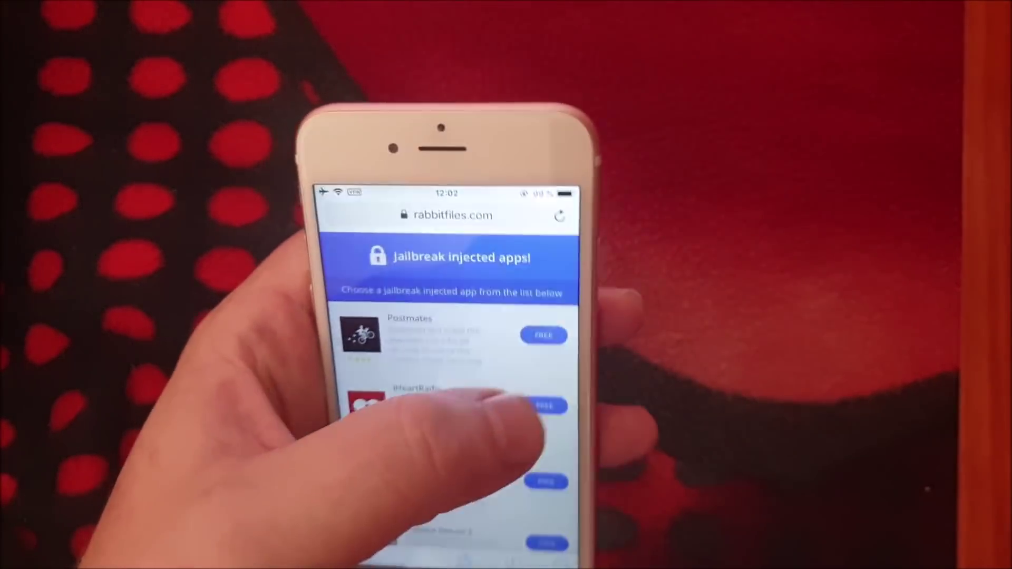
left_click(530, 418)
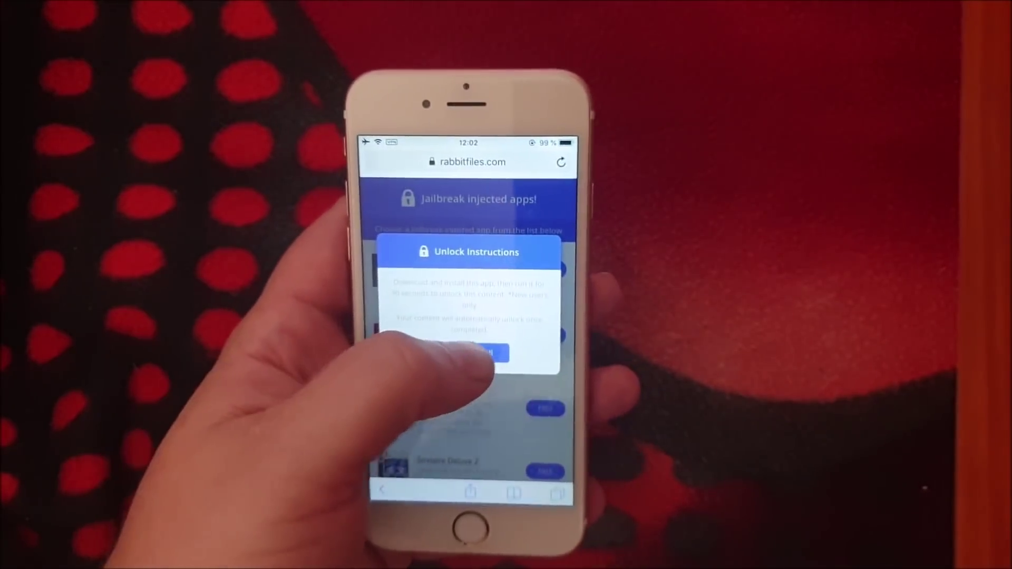
left_click(484, 351)
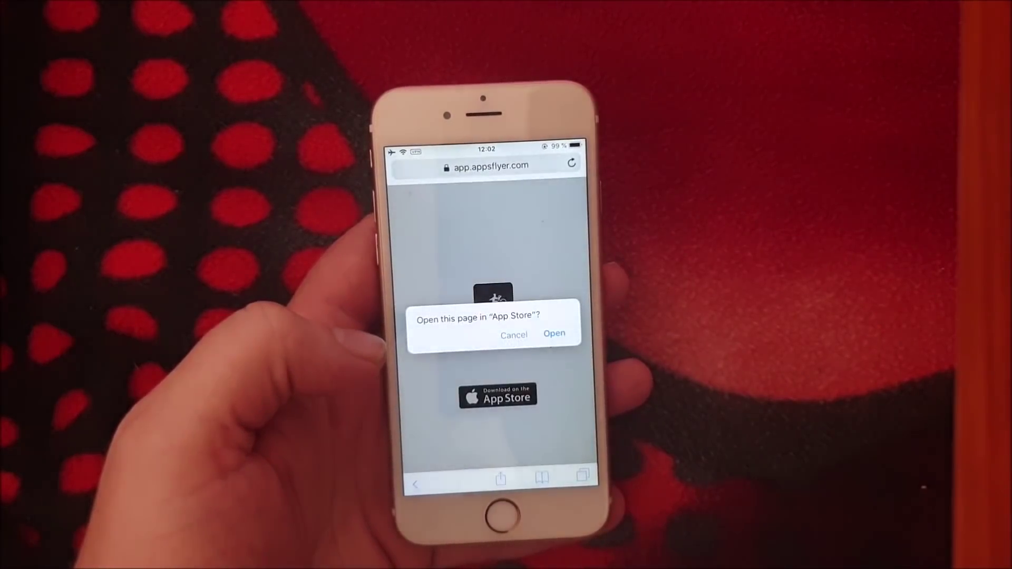
left_click(554, 333)
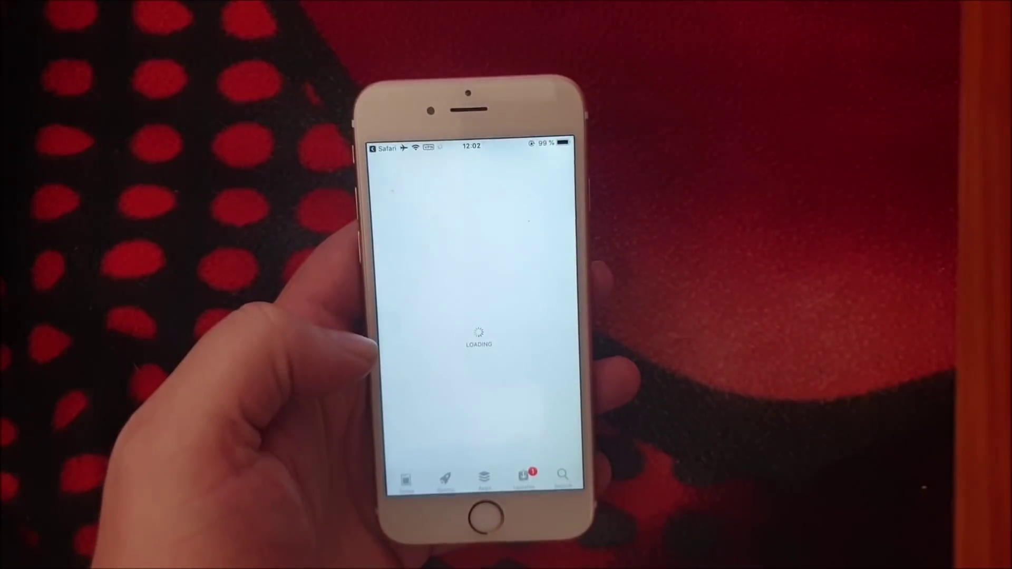
Get and confirm the Postmates – Food Delivery download, then return home
left_click(476, 231)
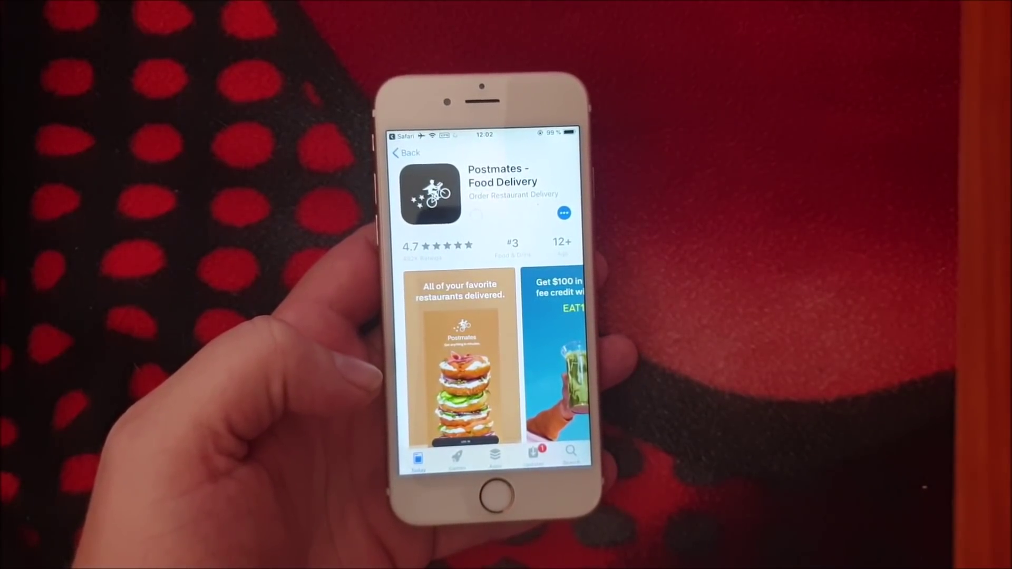
left_click(483, 497)
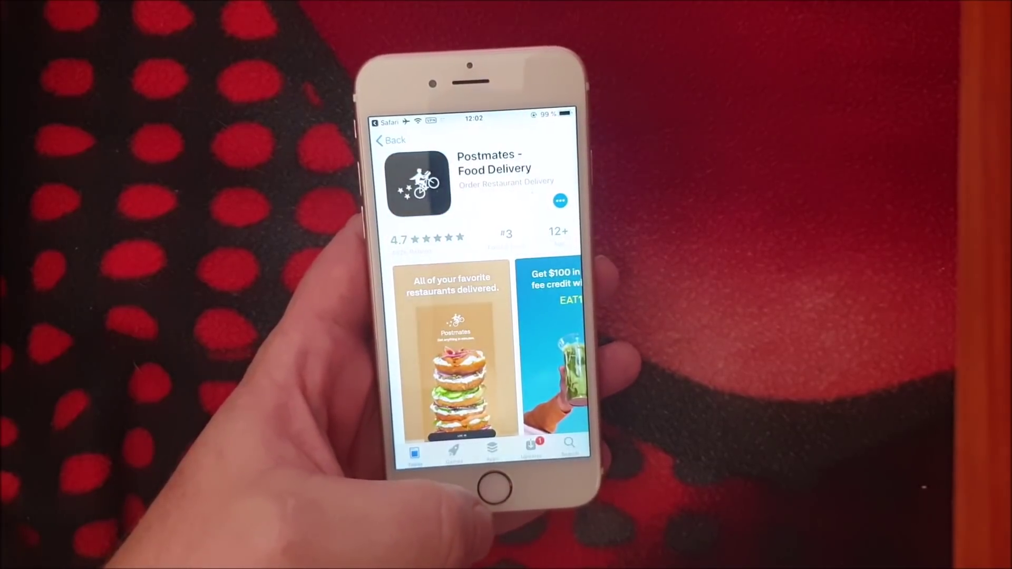
left_click(493, 486)
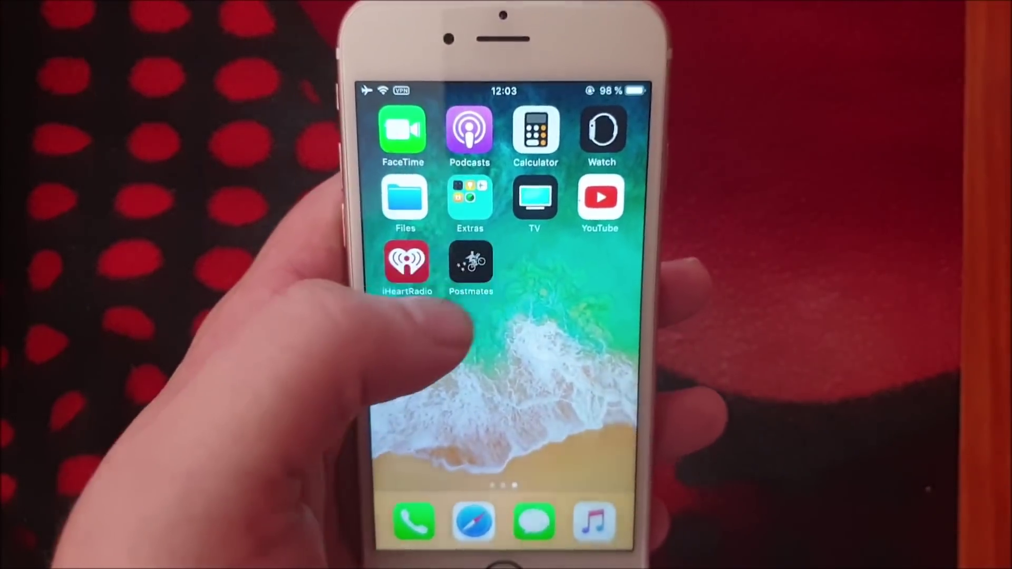
Launch the newly installed Postmates app from the home screen
left_click(466, 272)
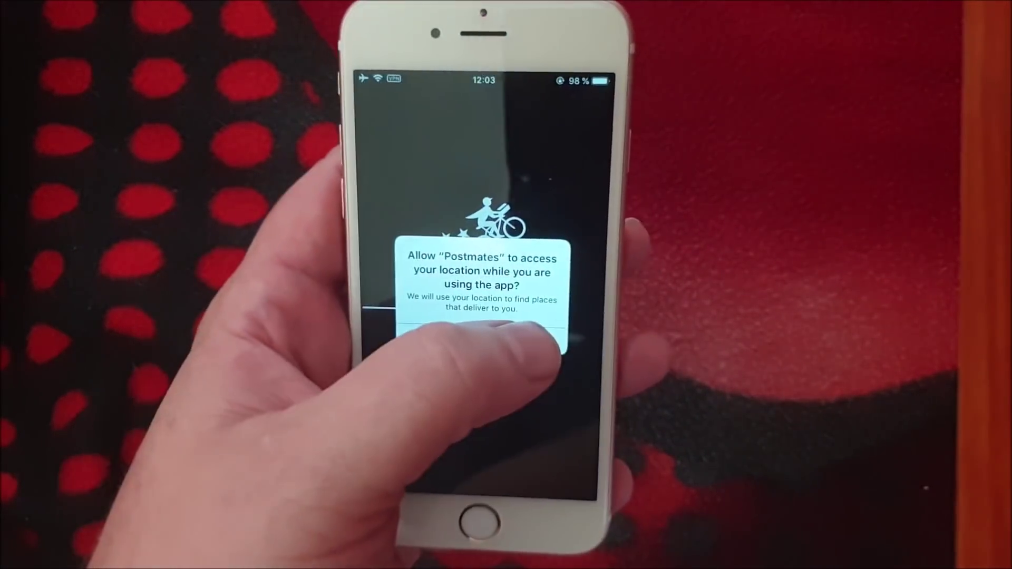
Allow Postmates location access, back out of account creation, and launch Cydia
left_click(557, 336)
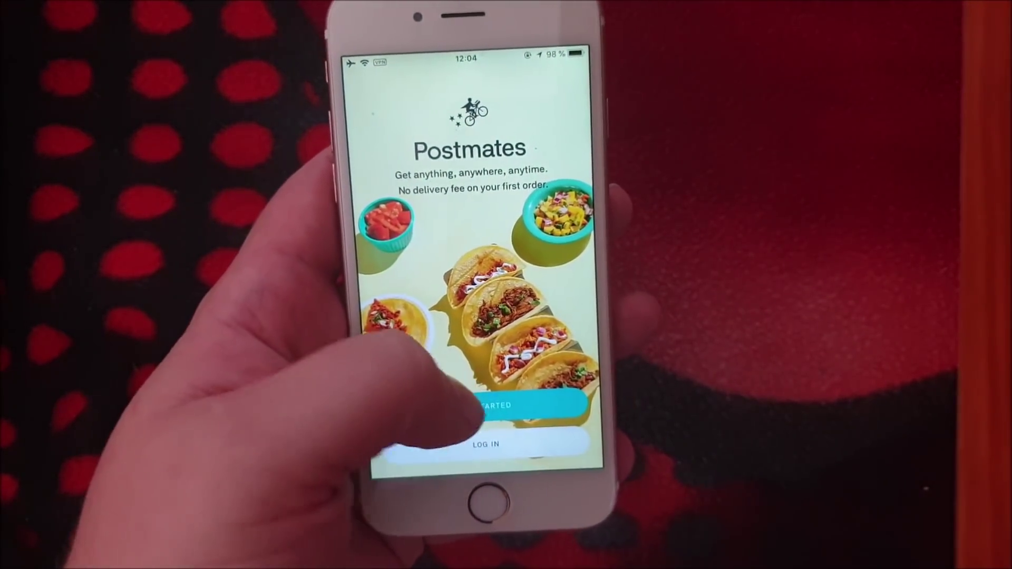
left_click(487, 409)
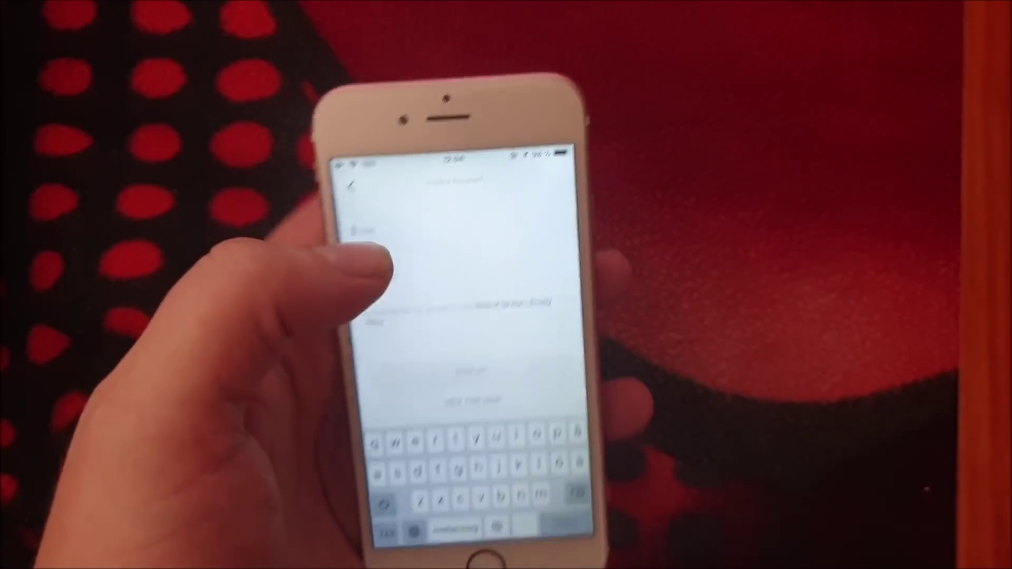
left_click(333, 204)
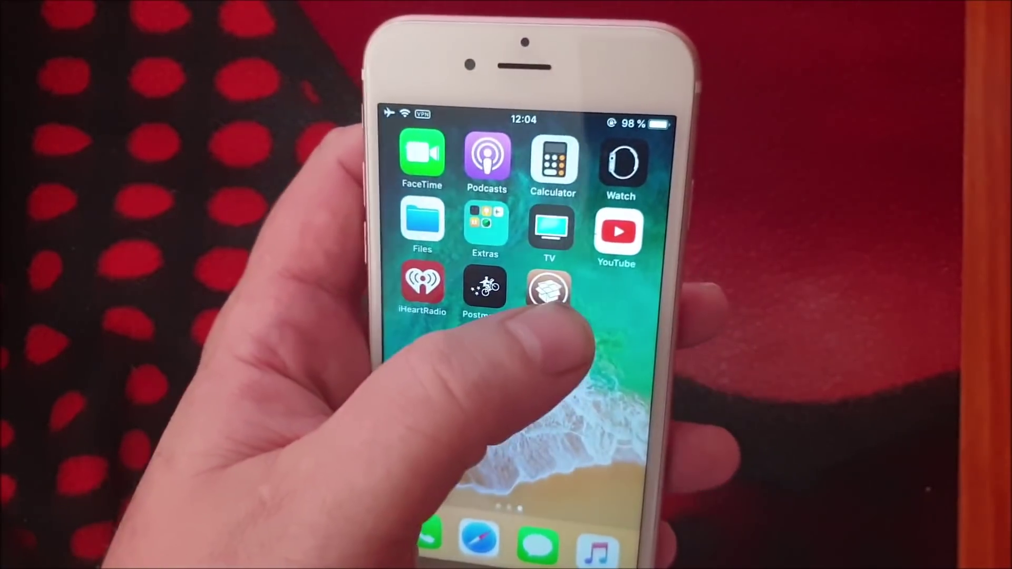
left_click(583, 252)
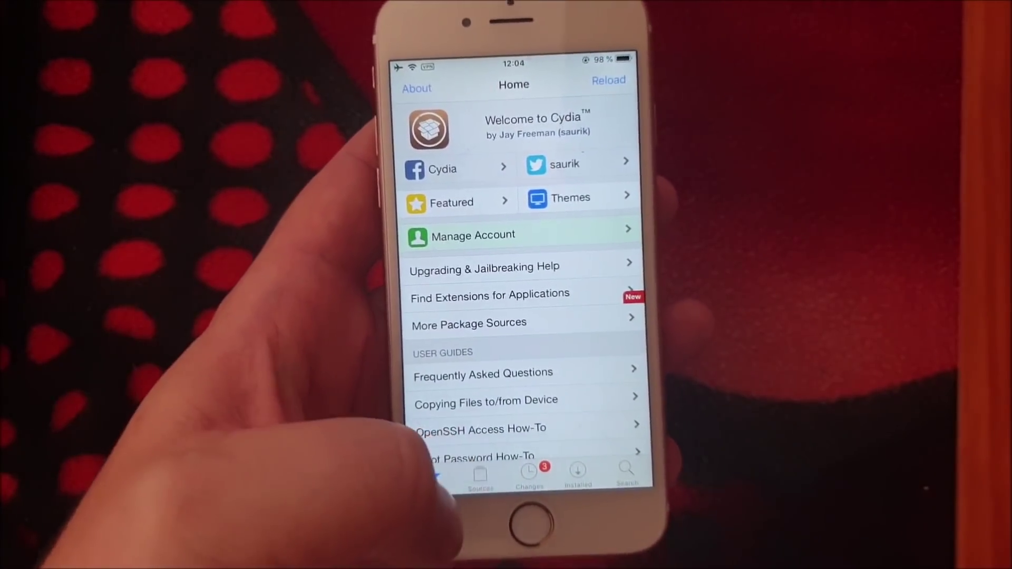
View Cydia's Sources and Changes tabs, then return to the Home page
left_click(477, 479)
left_click(526, 478)
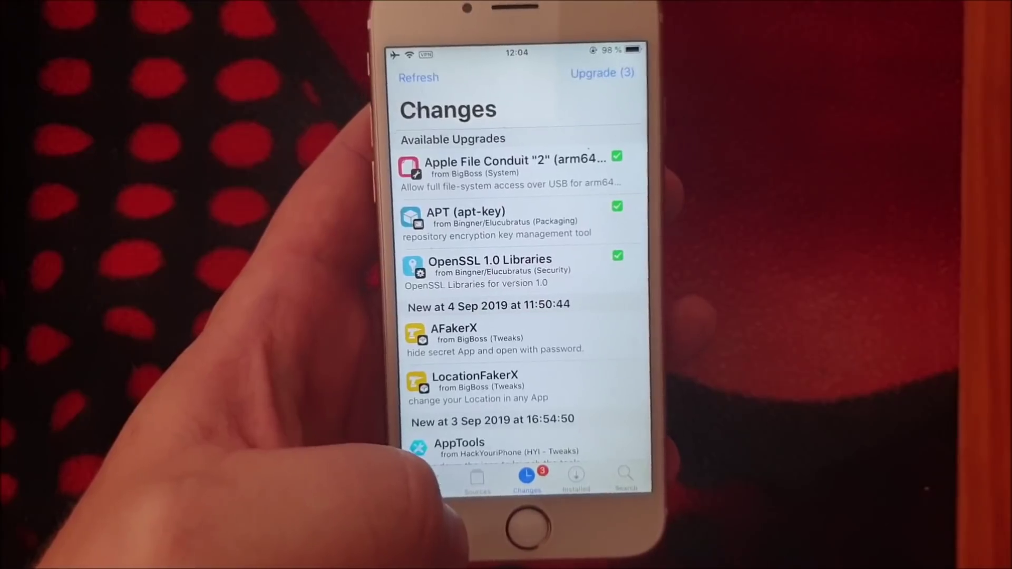
left_click(397, 493)
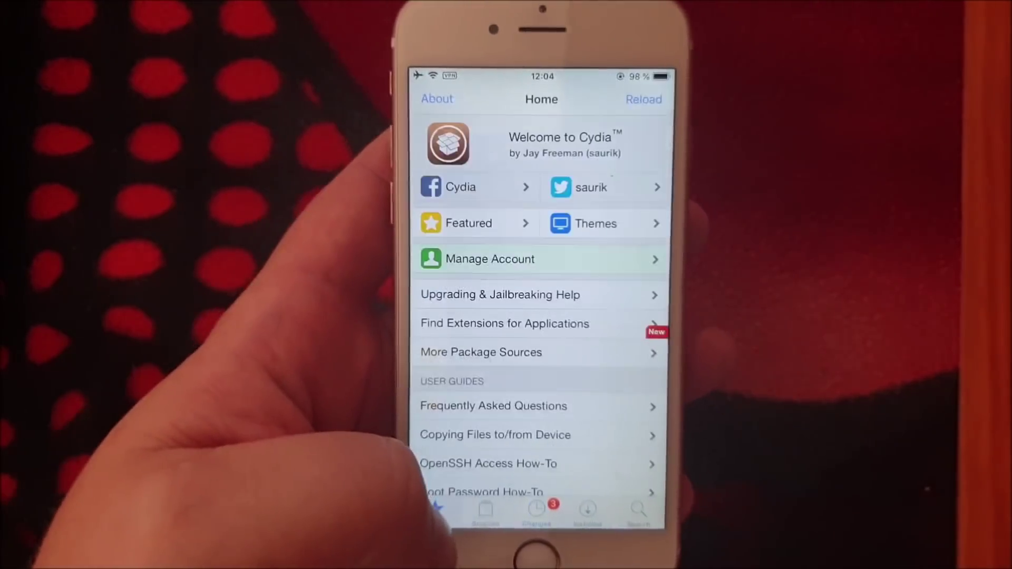